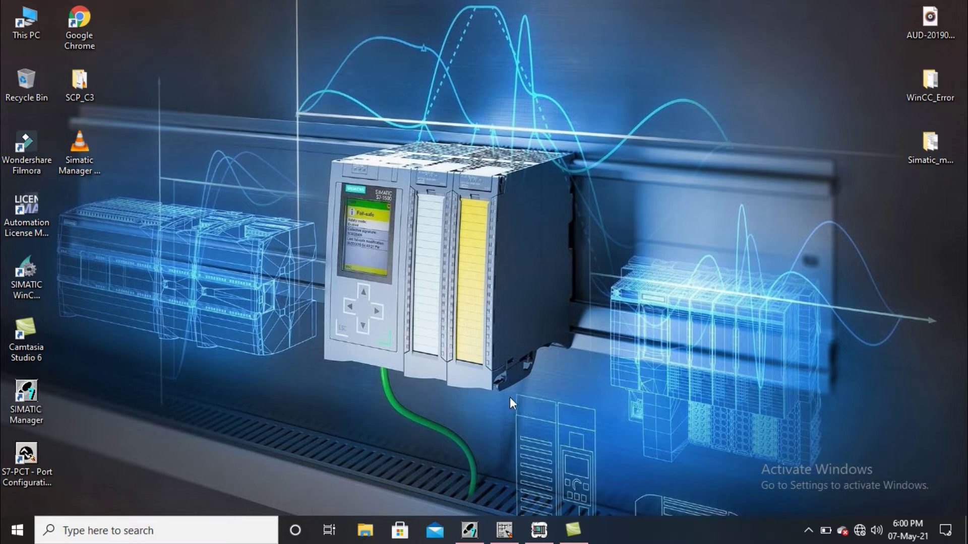
Restore the SIMATIC Manager window for the Test_Proj project from the taskbar
left_click(476, 531)
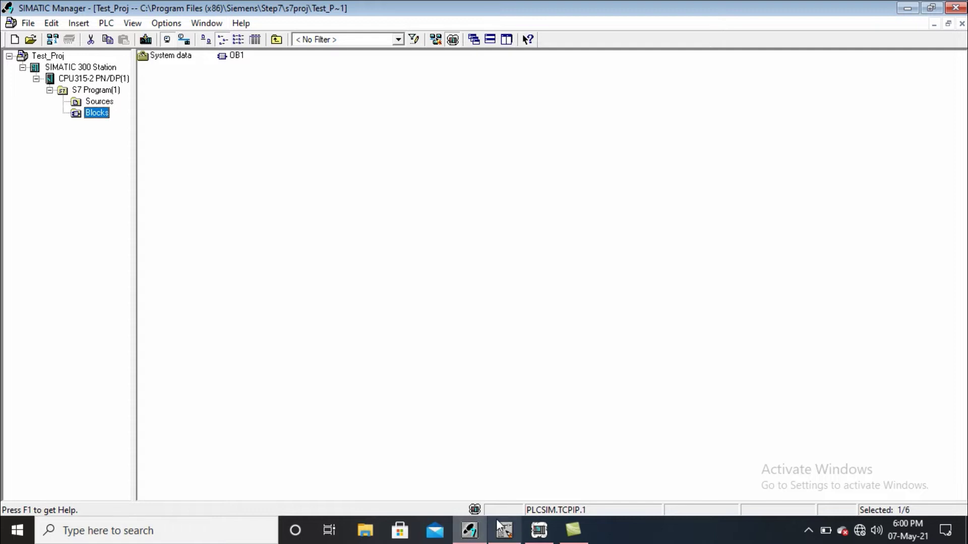
mouse_move(477, 532)
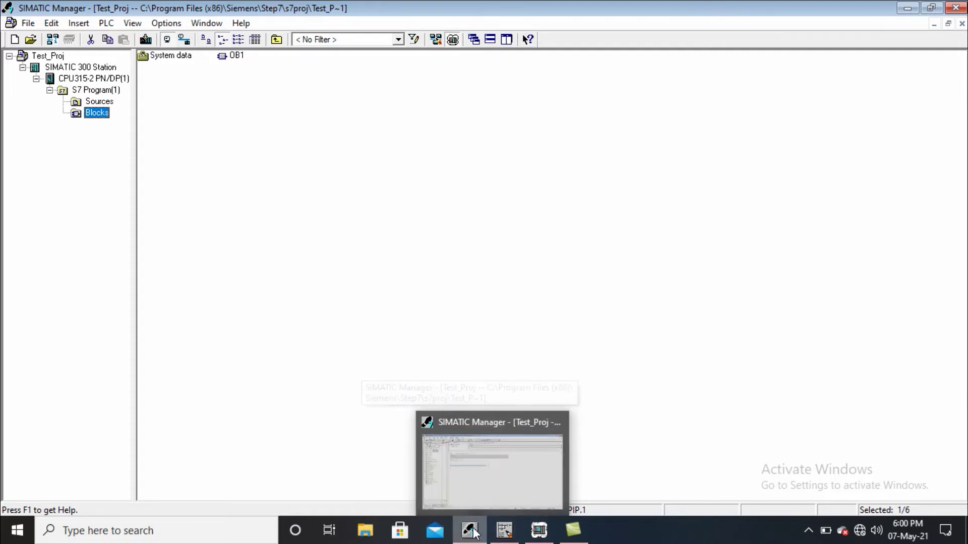
Switch the S7-PLCSIM connection from TCP/IP to PLCSIM(MPI), then go back to SIMATIC Manager
left_click(537, 533)
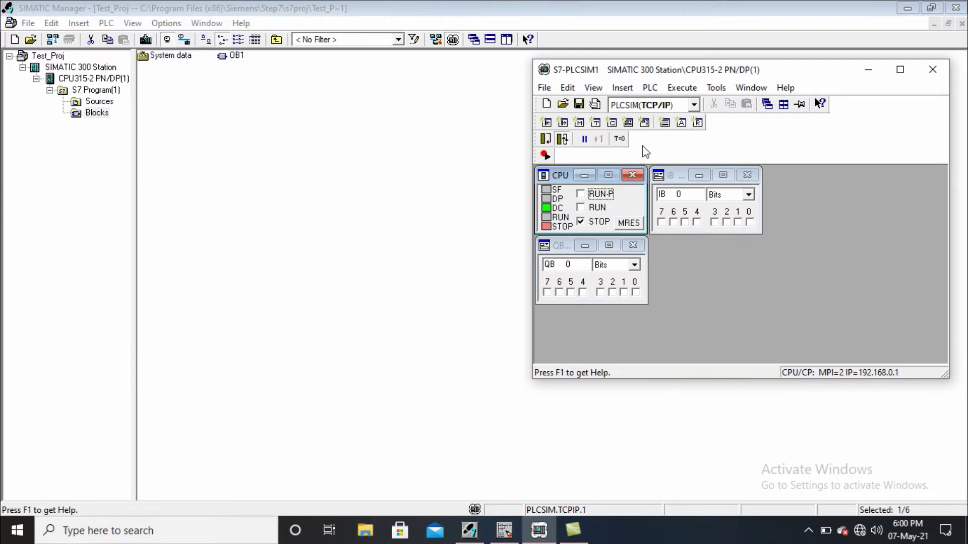
left_click(694, 104)
left_click(740, 132)
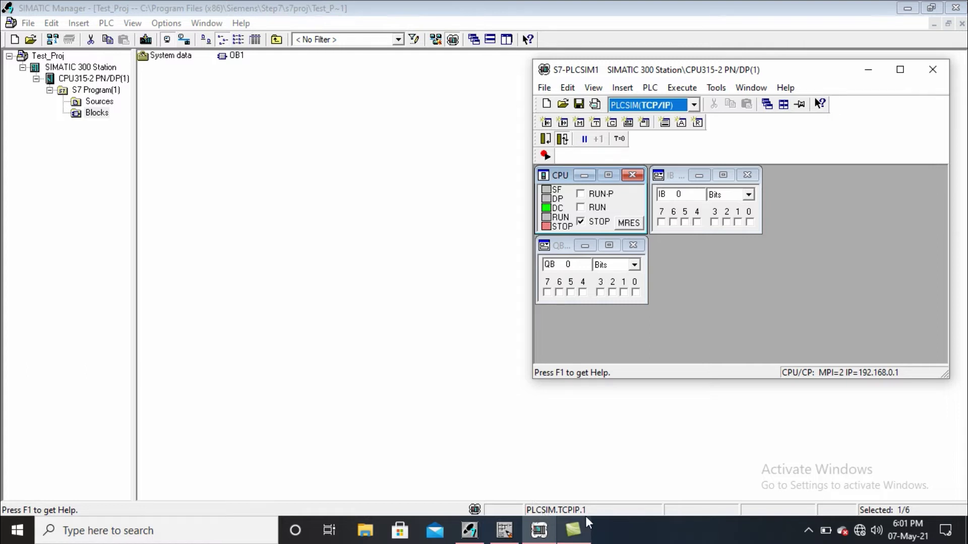
mouse_move(585, 516)
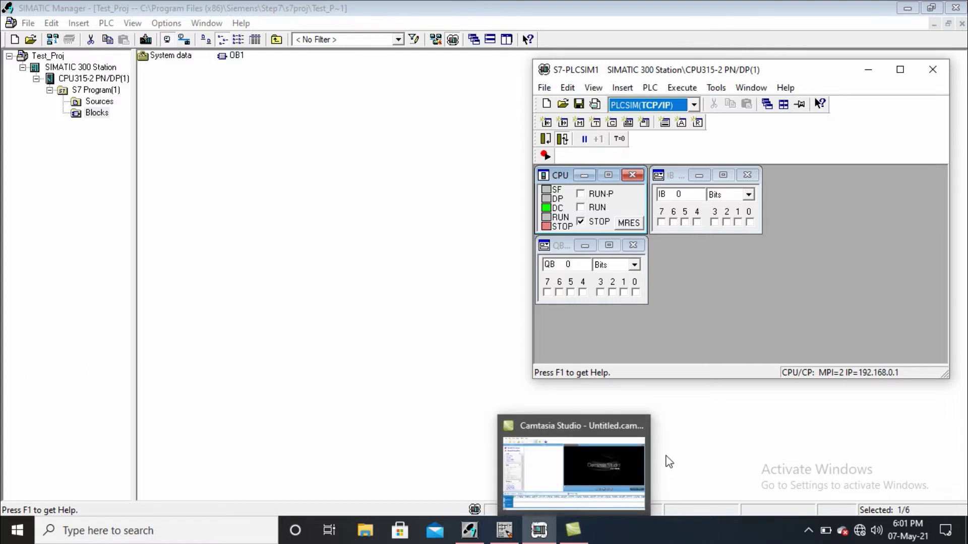
left_click(695, 106)
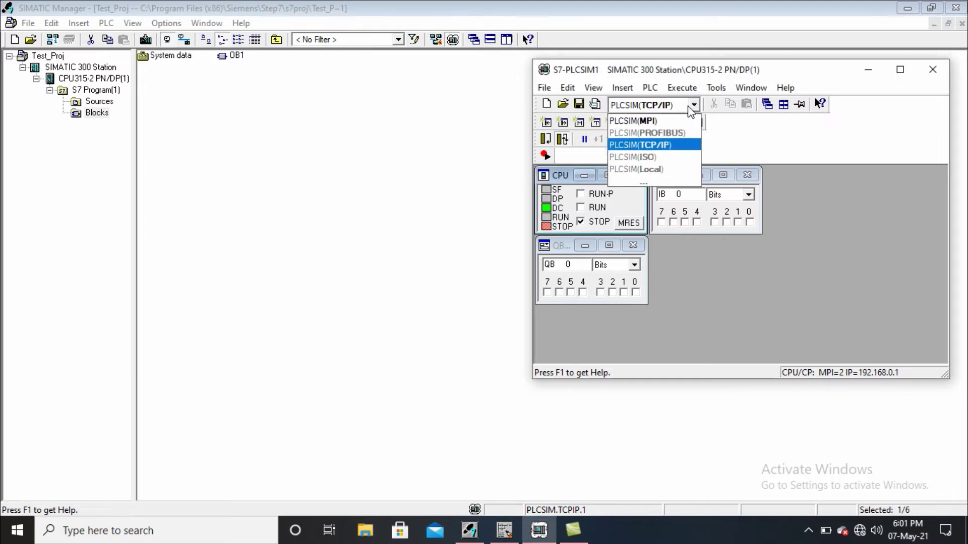
left_click(659, 121)
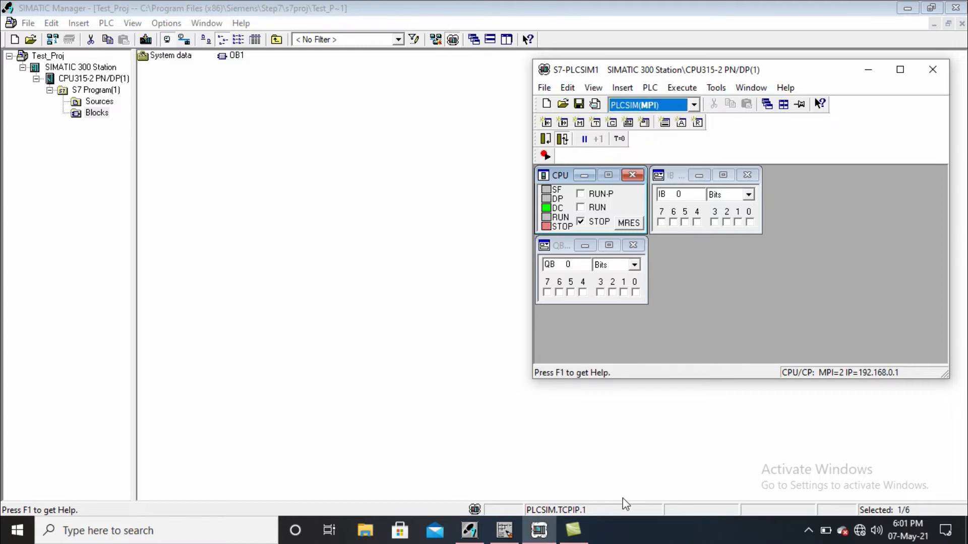
left_click(614, 455)
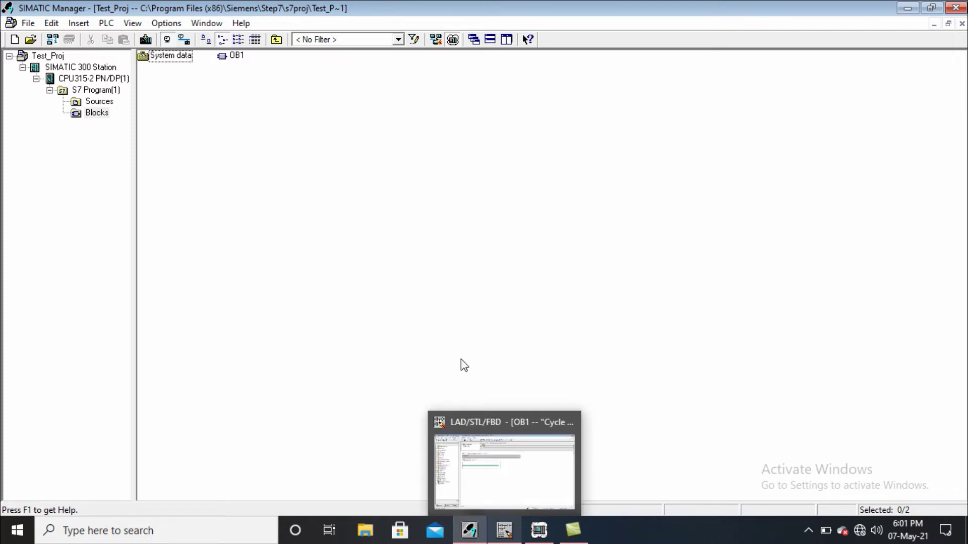
Assign PLCSIM.MPI.1 as the PG/PC interface via Options > Set PG/PC Interface
left_click(166, 23)
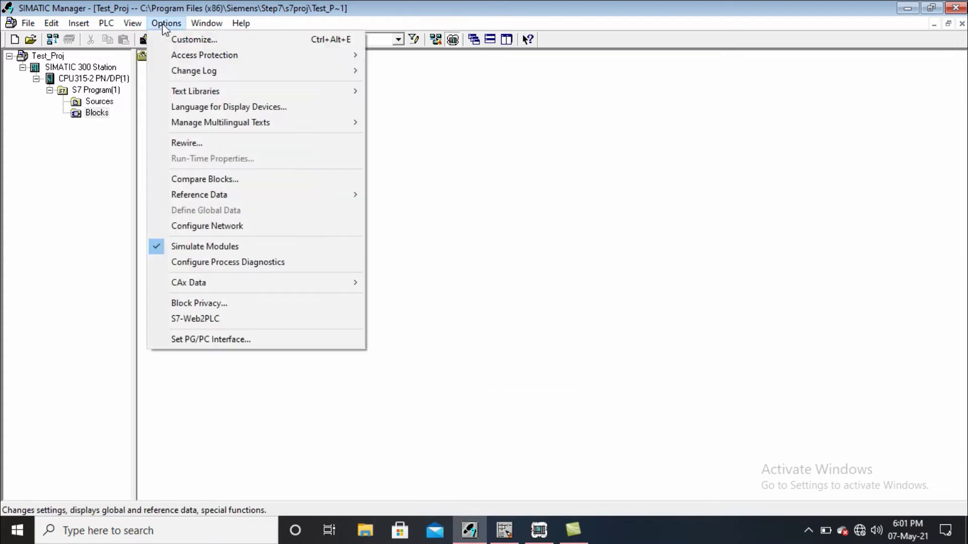
left_click(201, 337)
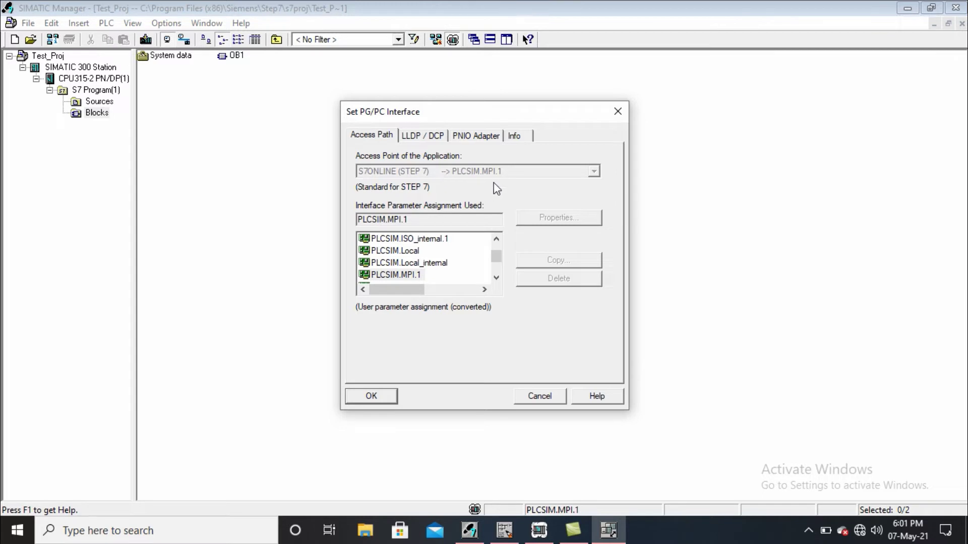
left_click(496, 239)
left_click(496, 239)
left_click(496, 277)
left_click(497, 277)
left_click(496, 278)
left_click(497, 278)
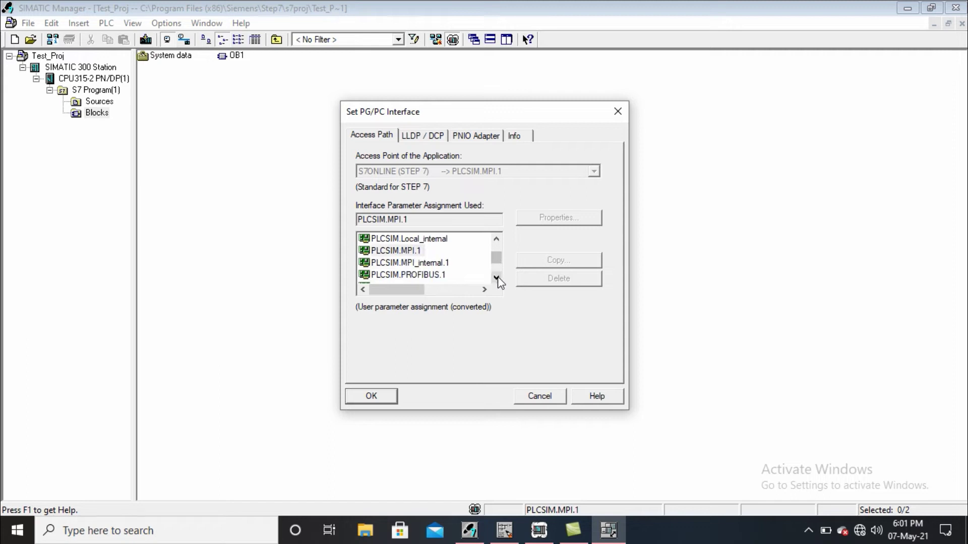
left_click(396, 252)
left_click(372, 396)
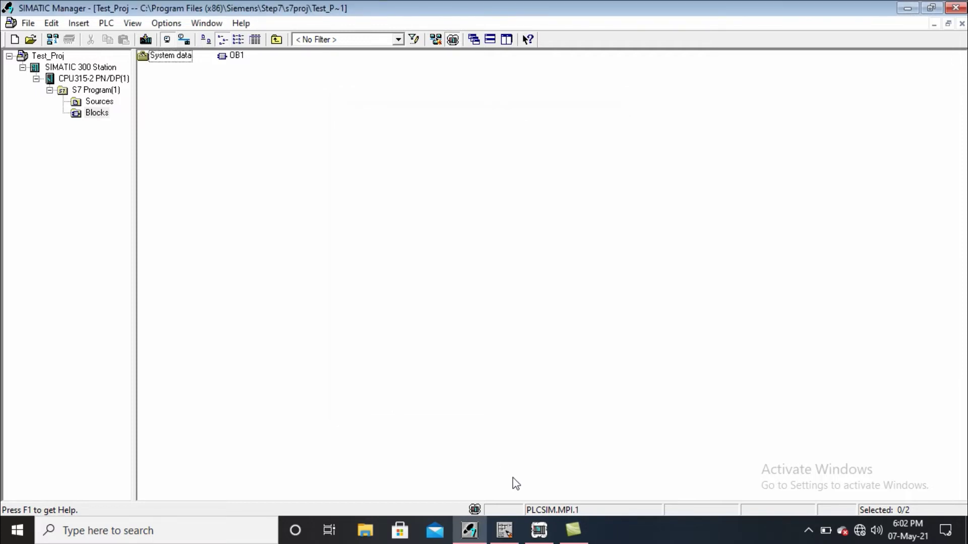
Minimise S7-PLCSIM and expand SIMATIC 300 Station to select its Hardware object
left_click(539, 531)
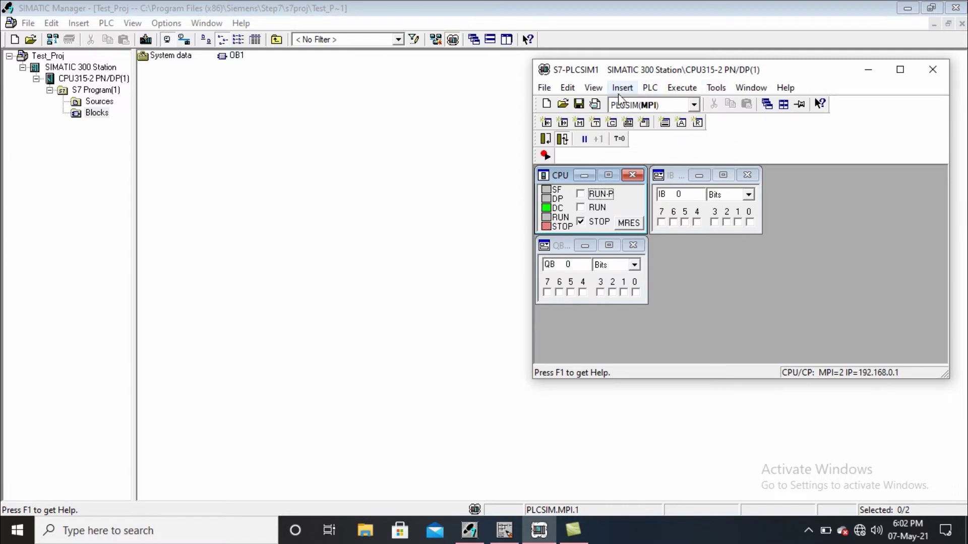
left_click(865, 73)
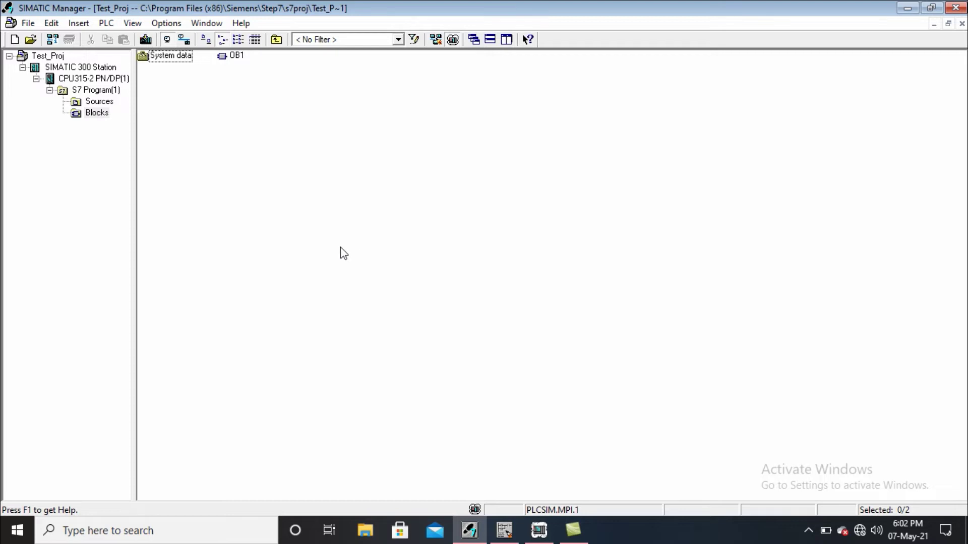
left_click(90, 69)
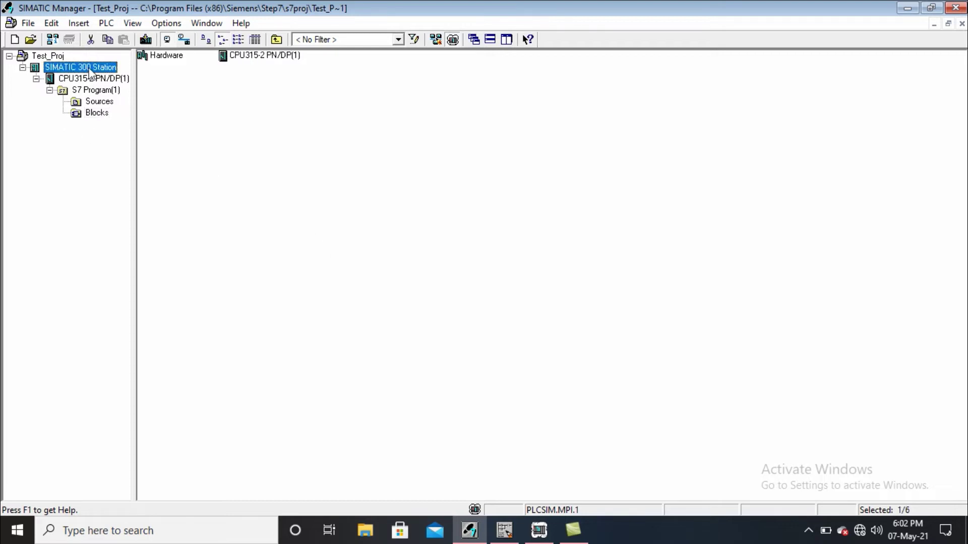
left_click(171, 56)
Download the hardware configuration to the CPU at MPI address 2, then save, compile and close HW Config
double_click(172, 56)
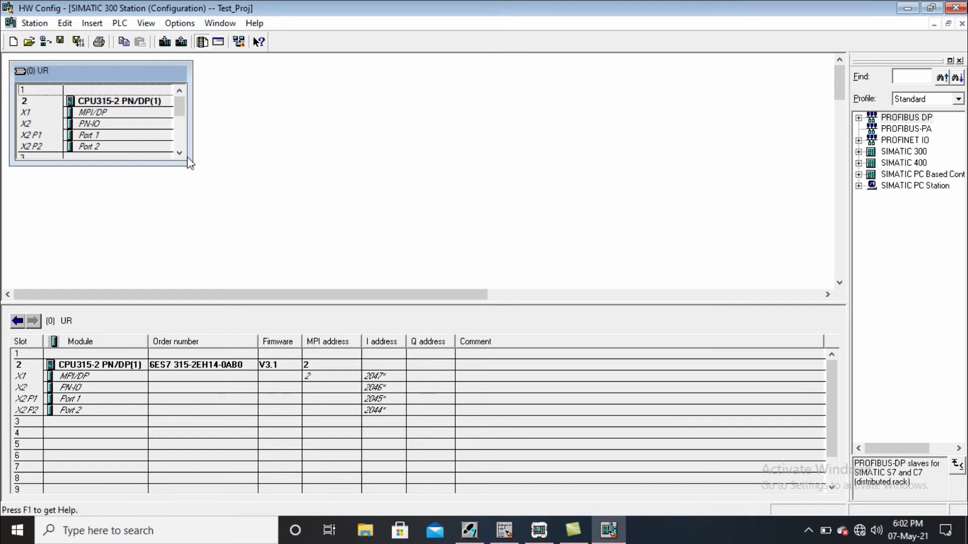
left_click(165, 41)
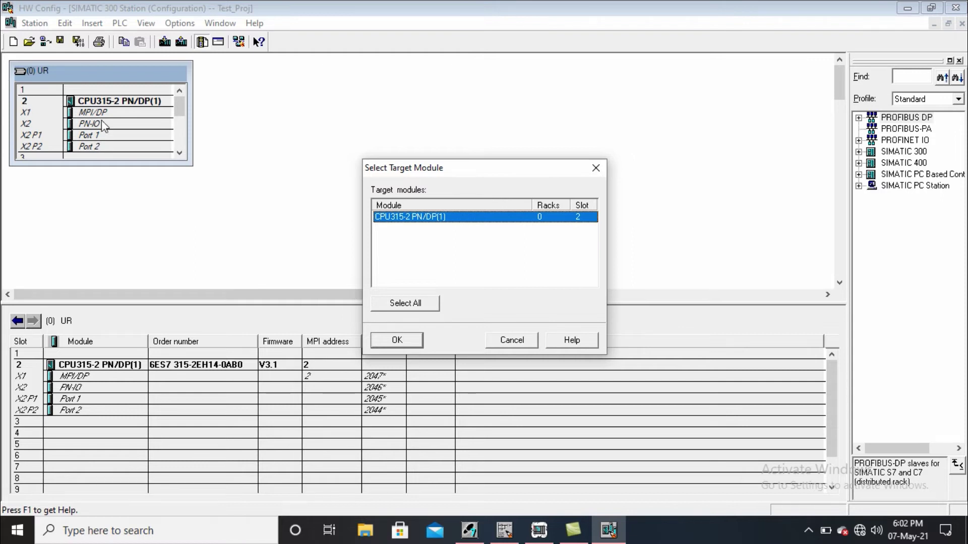
left_click(403, 346)
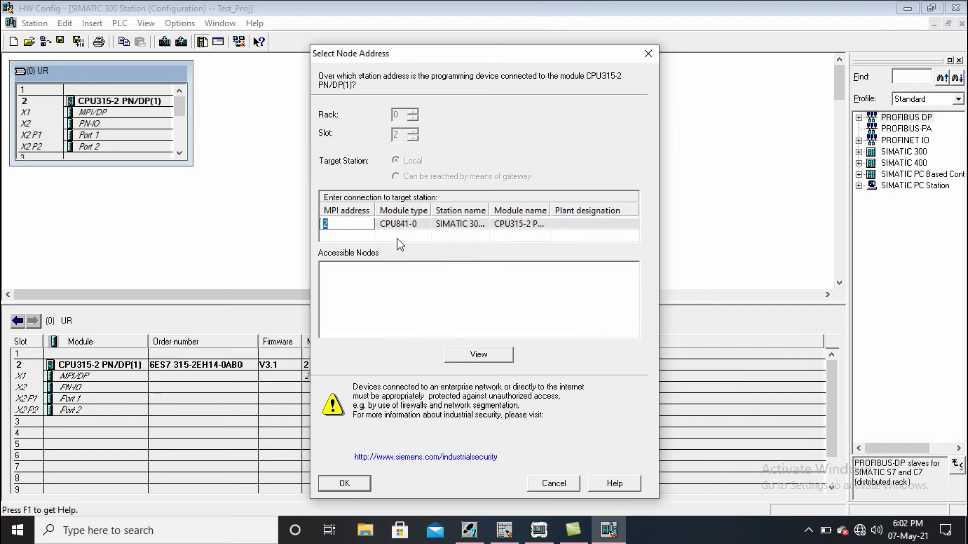
left_click(398, 226)
left_click(492, 359)
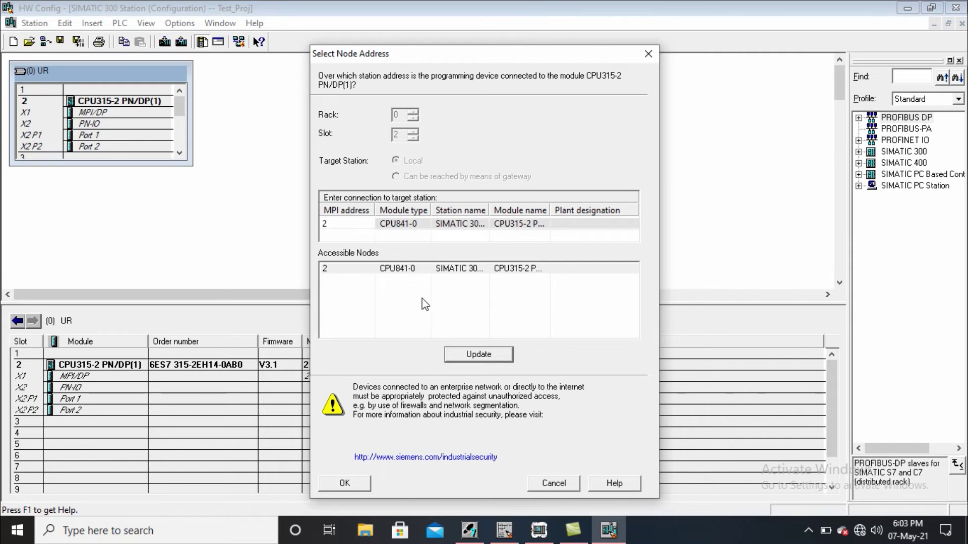
left_click(355, 485)
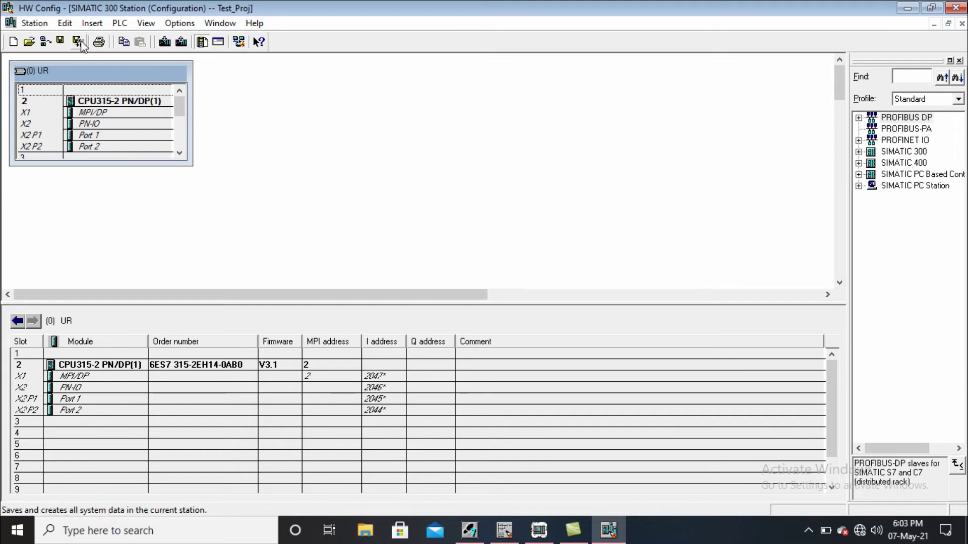
left_click(61, 41)
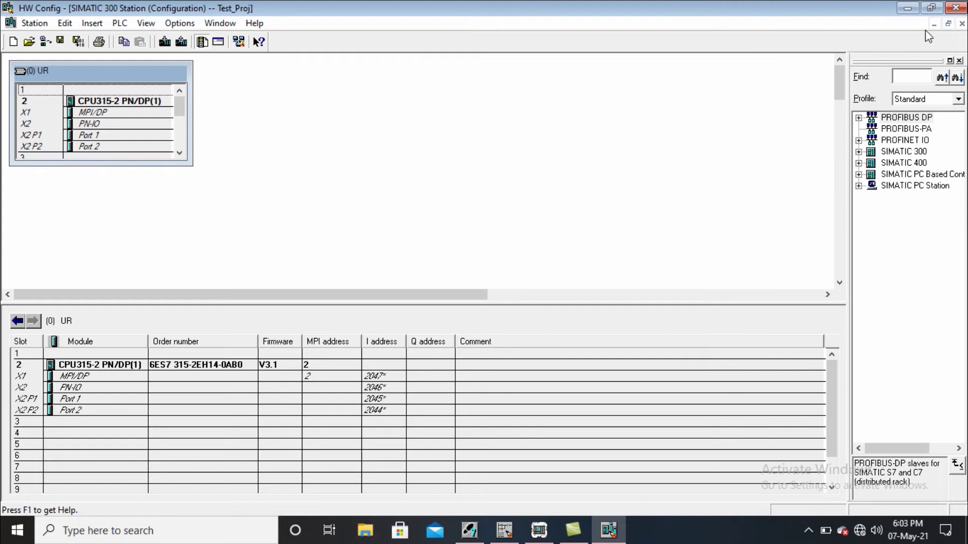
left_click(954, 9)
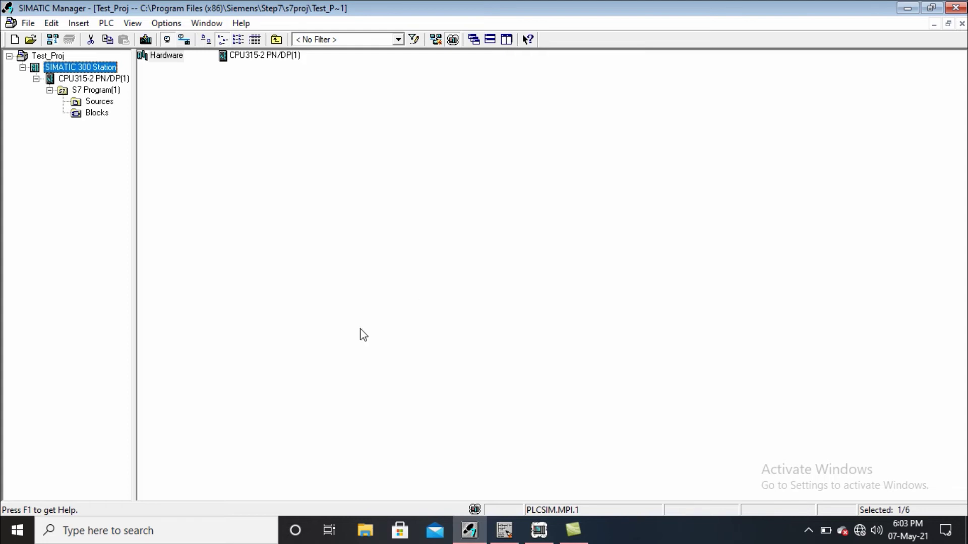
Add a normally open contact and an output coil to Network 1 of OB1
left_click(507, 531)
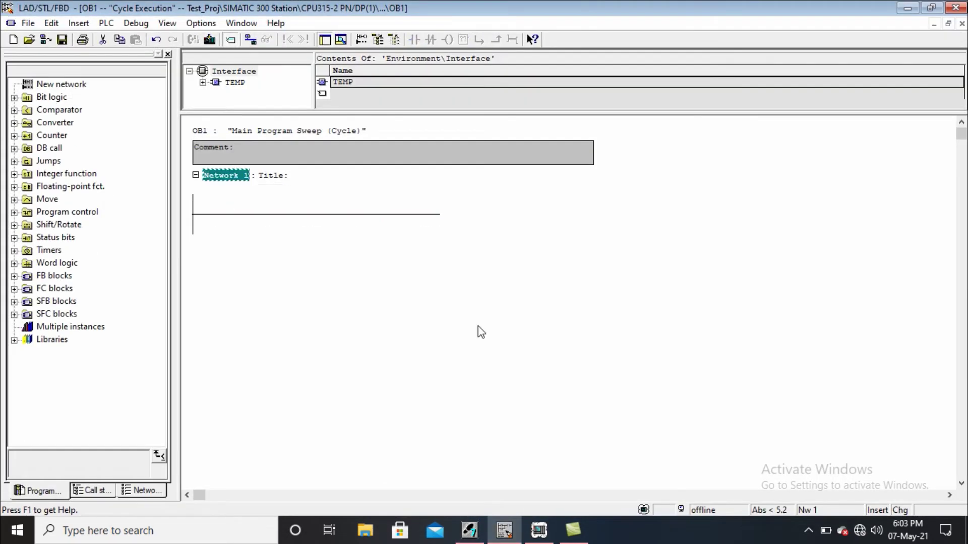
left_click(219, 215)
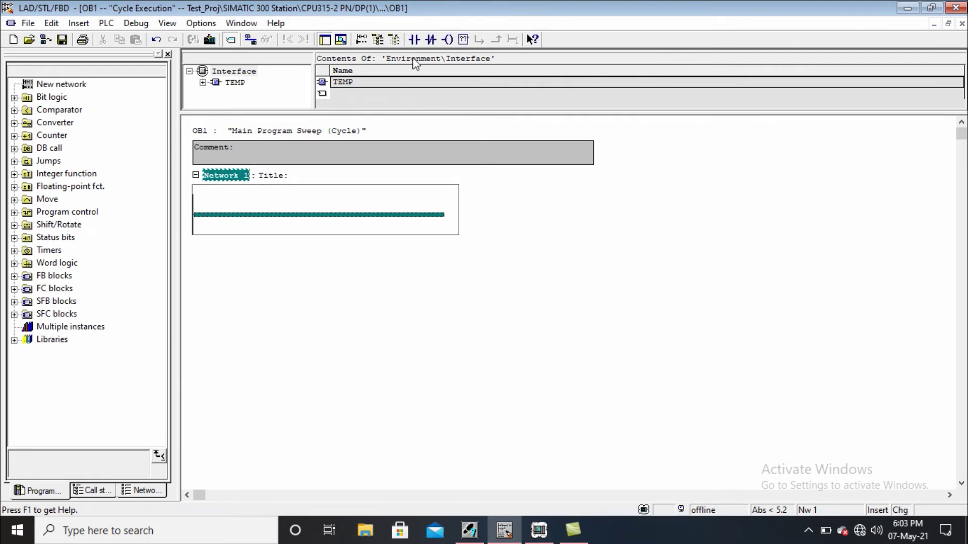
left_click(414, 39)
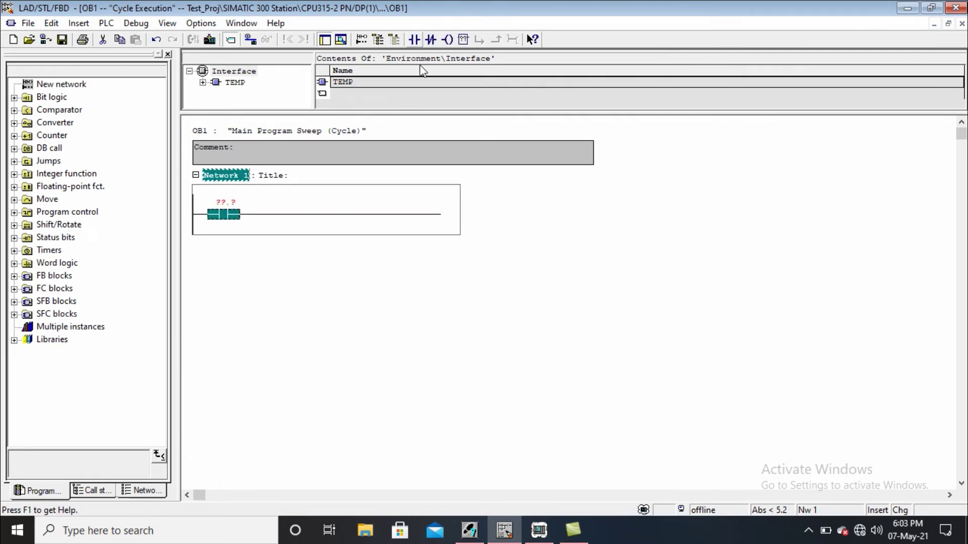
left_click(446, 43)
Address the contact as I0.0 and the coil as Q0.0
left_click(229, 203)
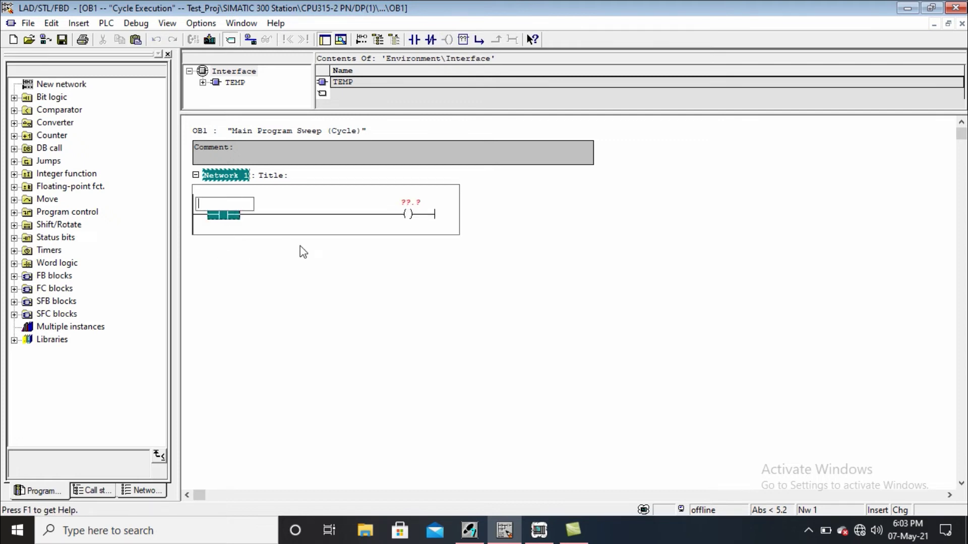
type("i0.")
key("alt+Tab")
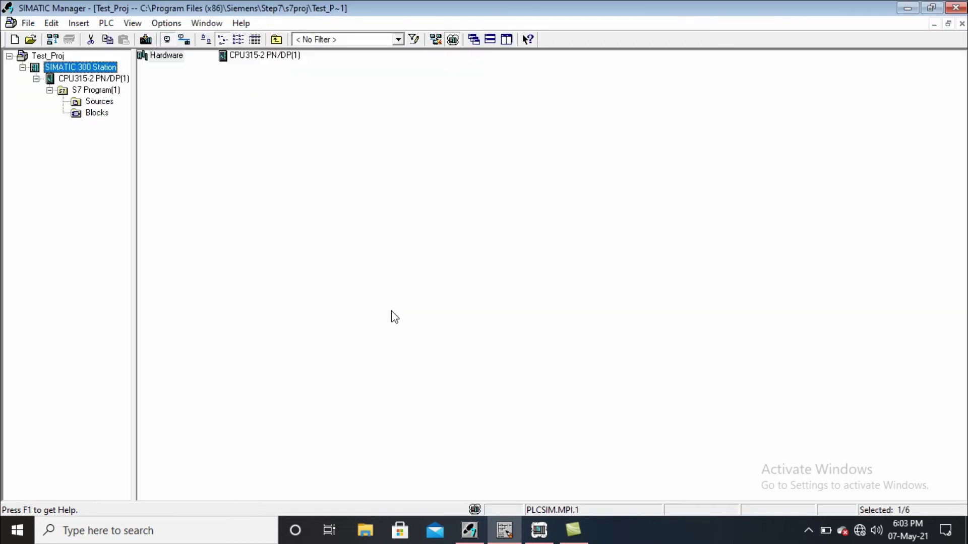
left_click(504, 530)
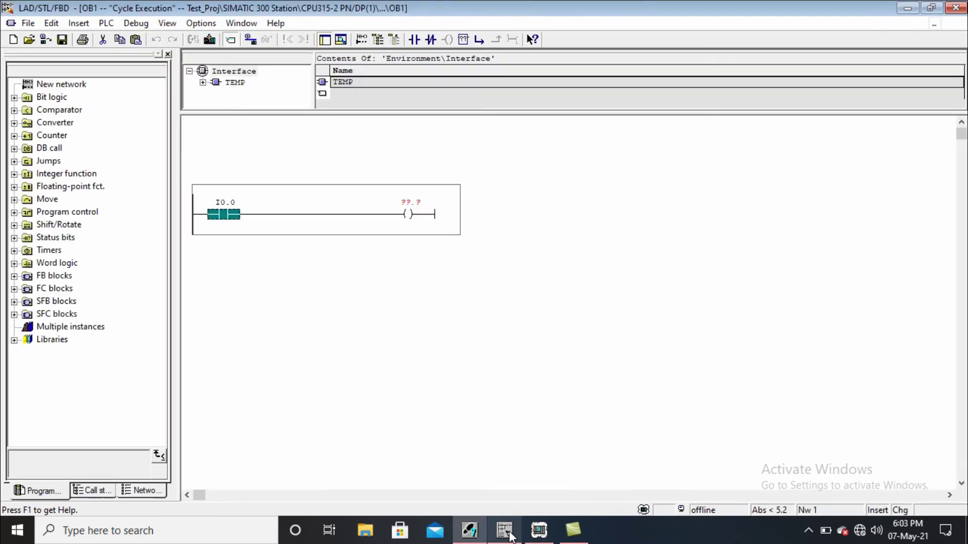
left_click(417, 202)
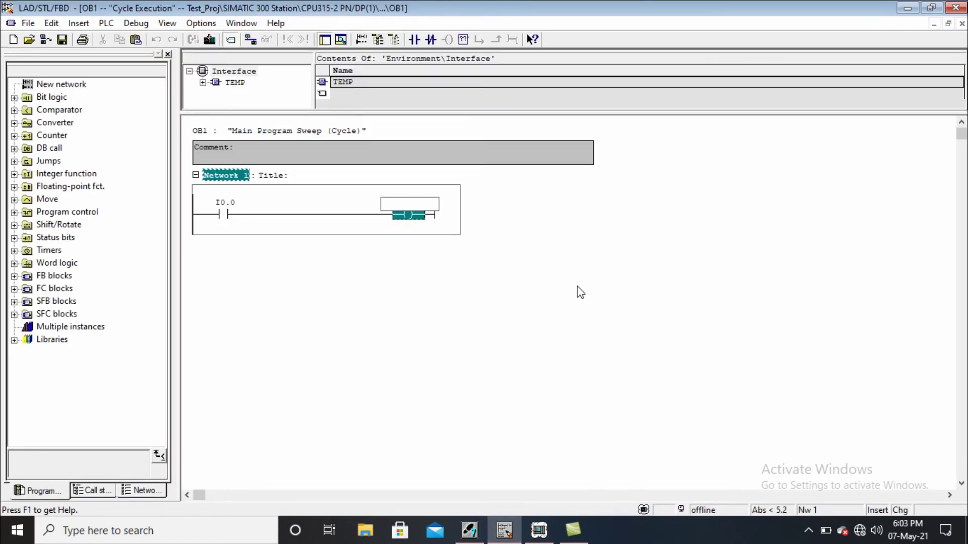
type("q0.0")
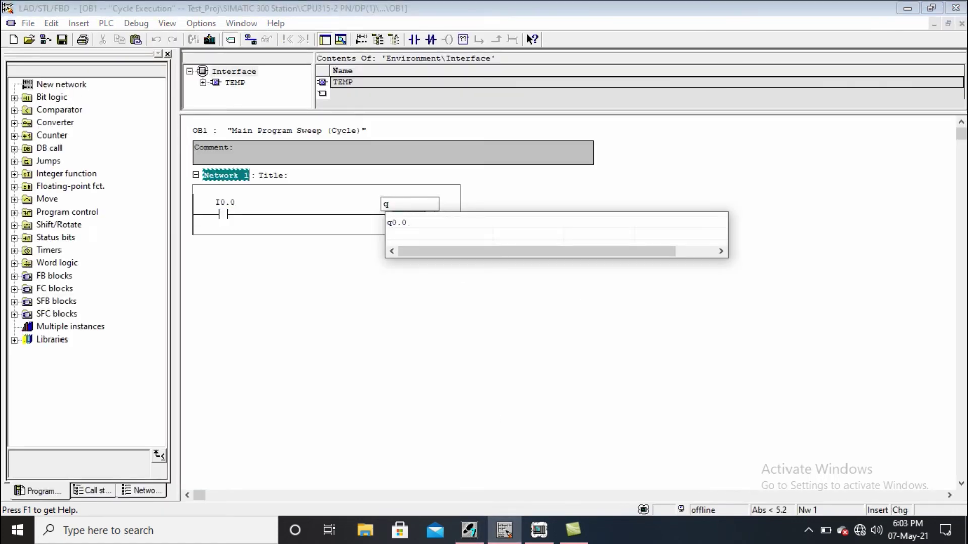
key("alt+Tab")
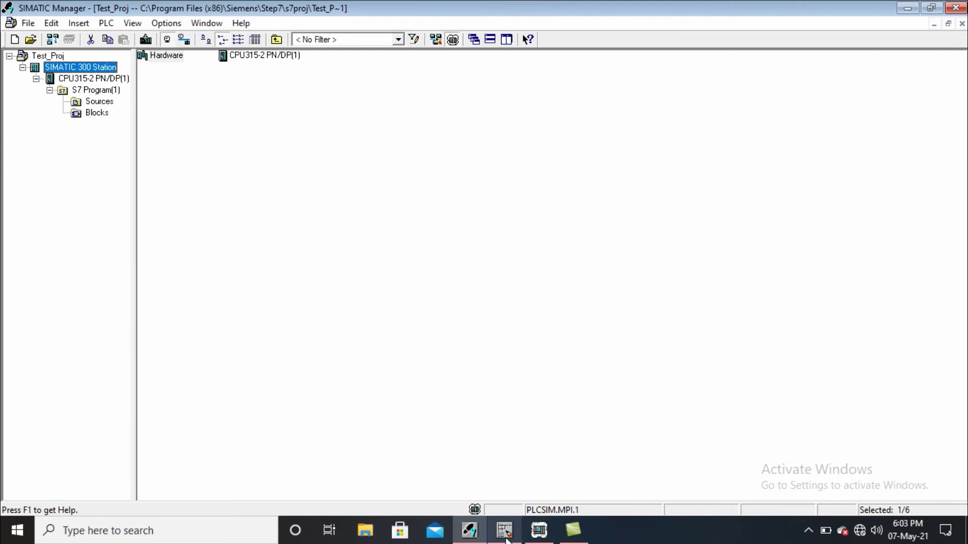
left_click(906, 8)
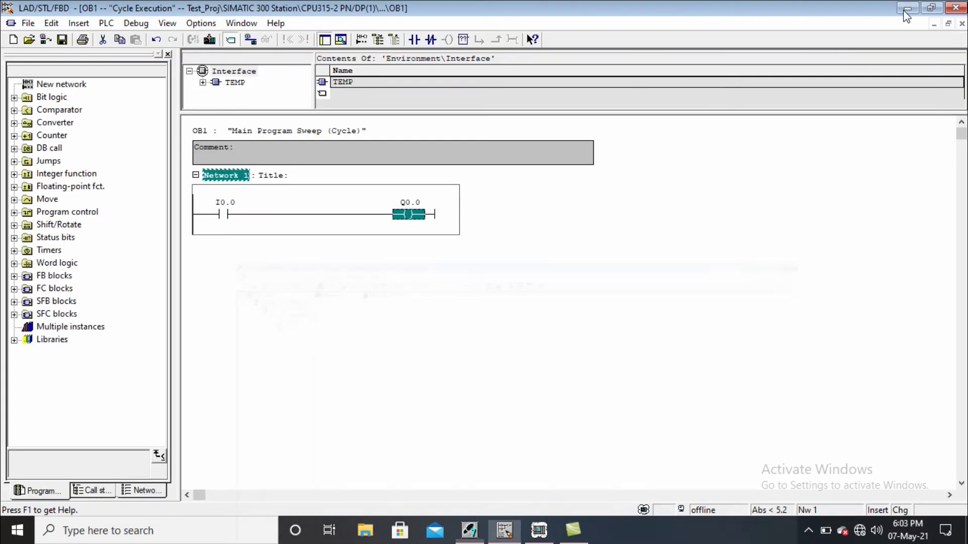
left_click(593, 234)
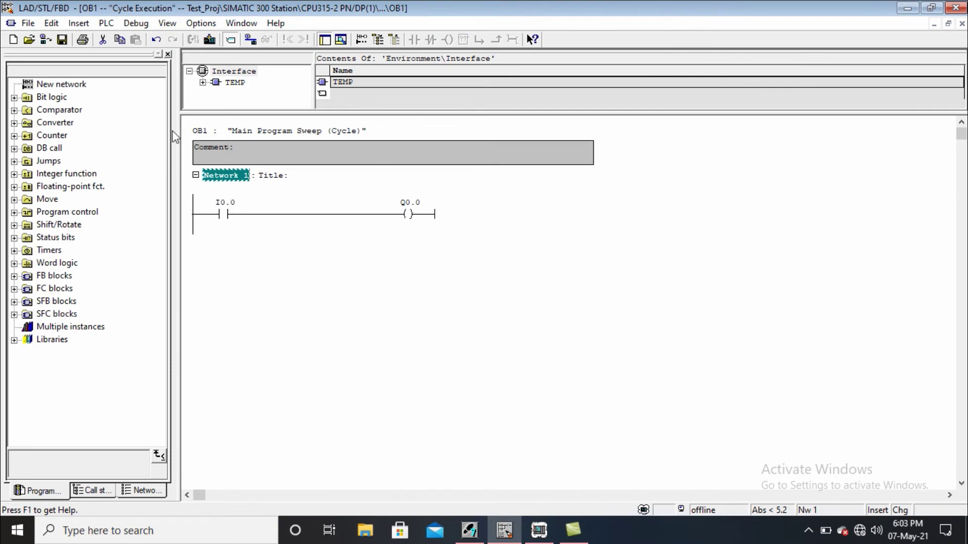
Download OB1 to the simulated PLC, overwriting the existing block, and monitor it next to S7-PLCSIM
left_click(210, 44)
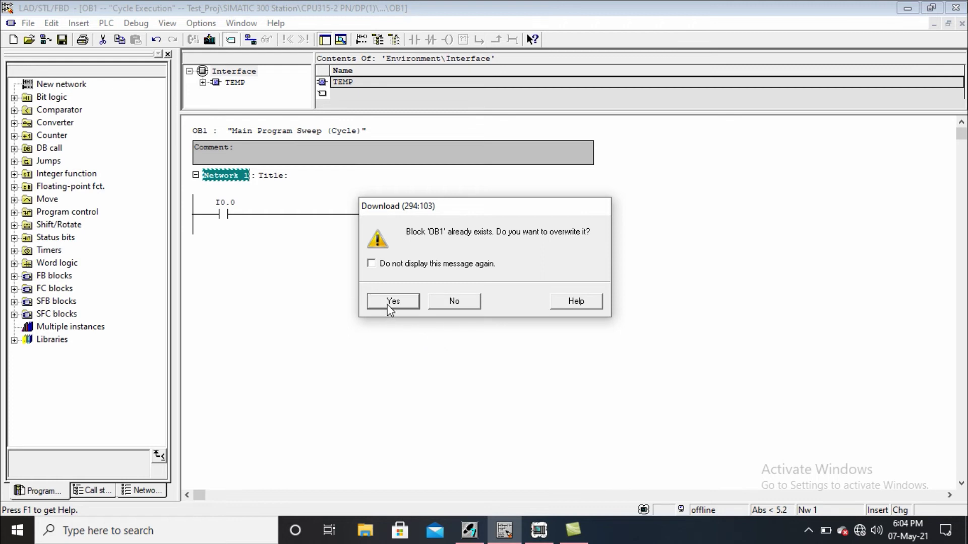
left_click(393, 302)
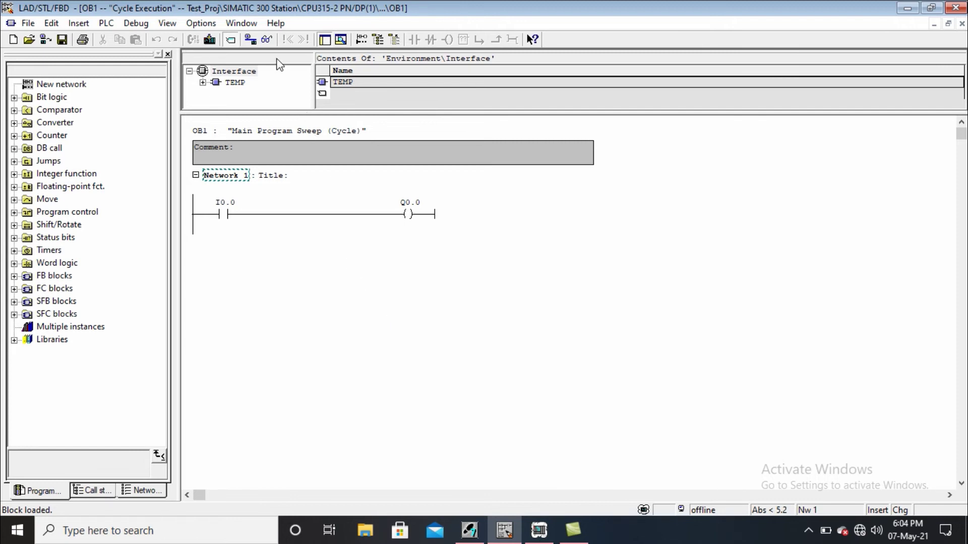
left_click(267, 40)
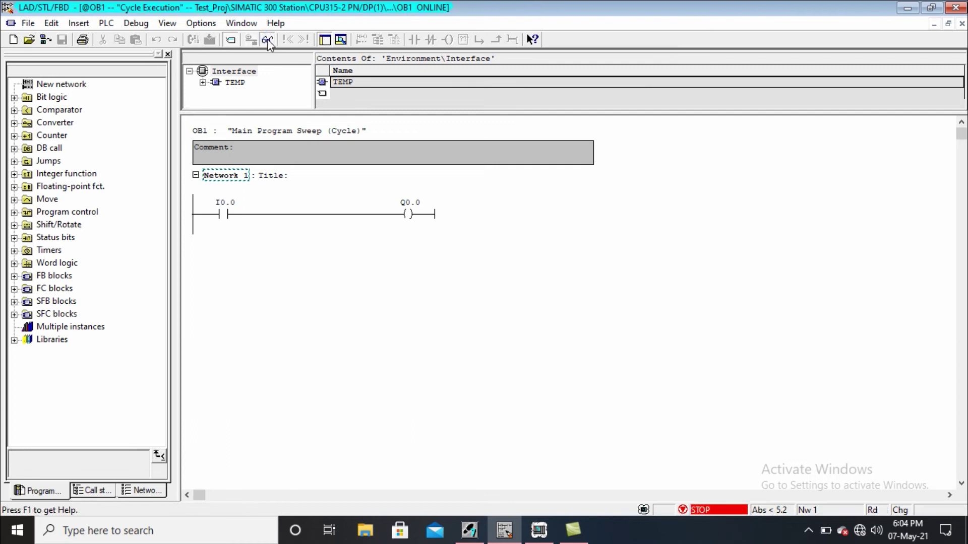
left_click(540, 531)
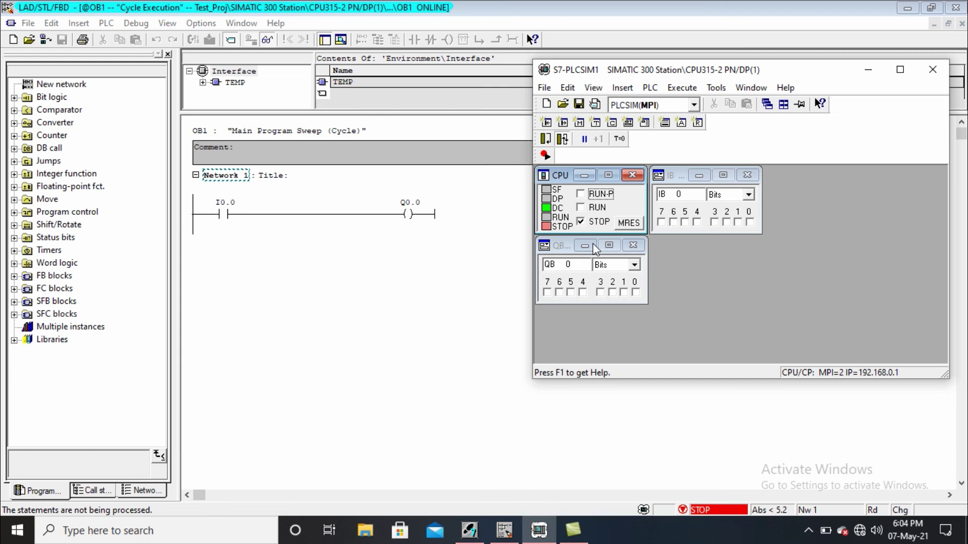
Set the CPU to RUN-P, toggle I0.0 on then off to check Q0.0 follows, and minimise PLCSIM
left_click(586, 198)
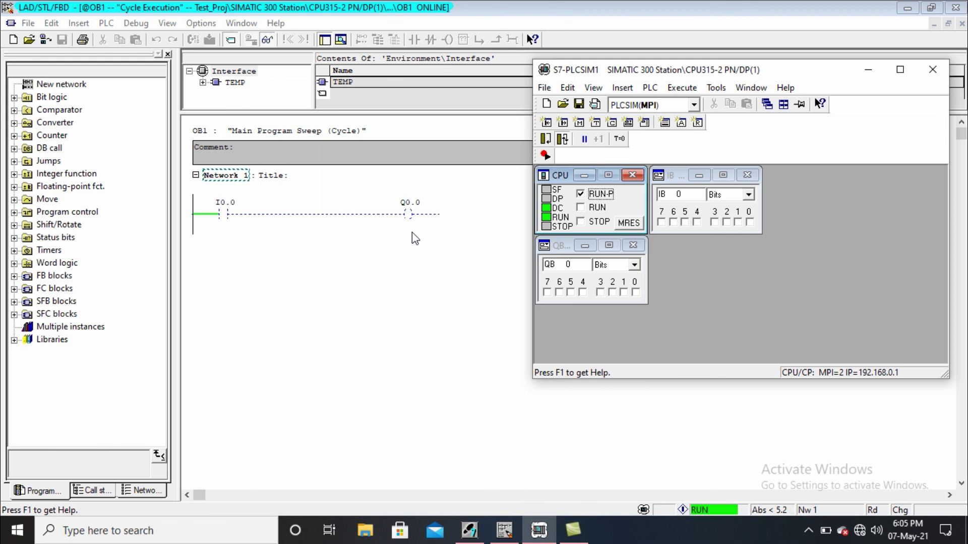
left_click(750, 222)
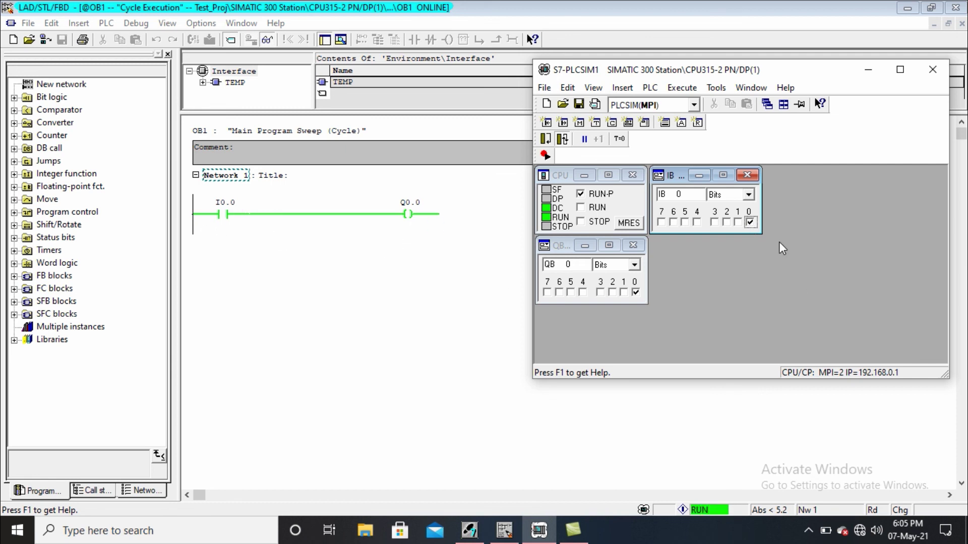
left_click(751, 222)
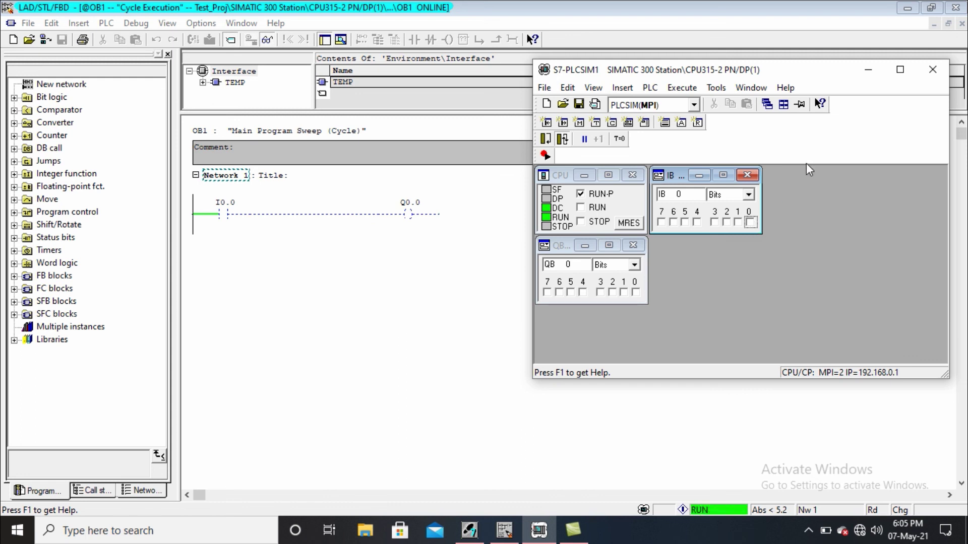
left_click(868, 71)
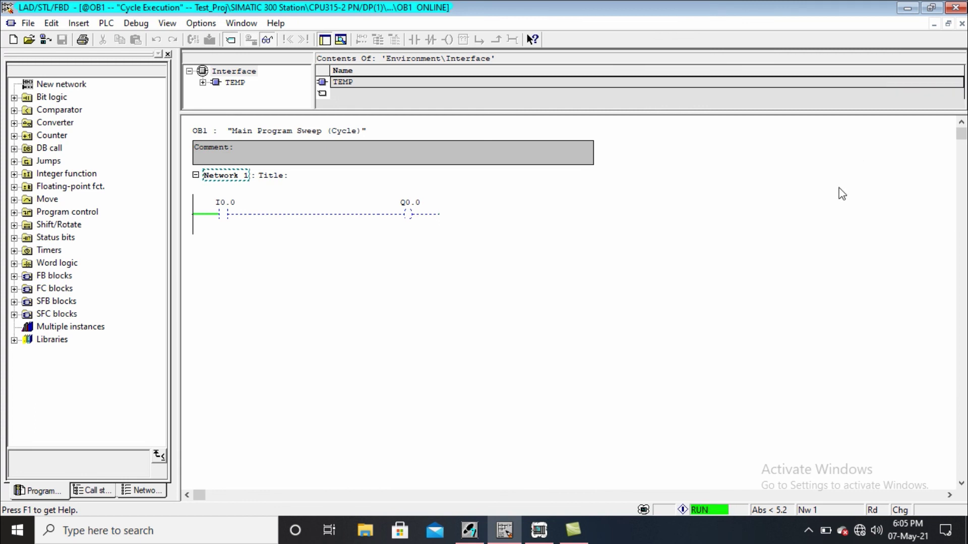